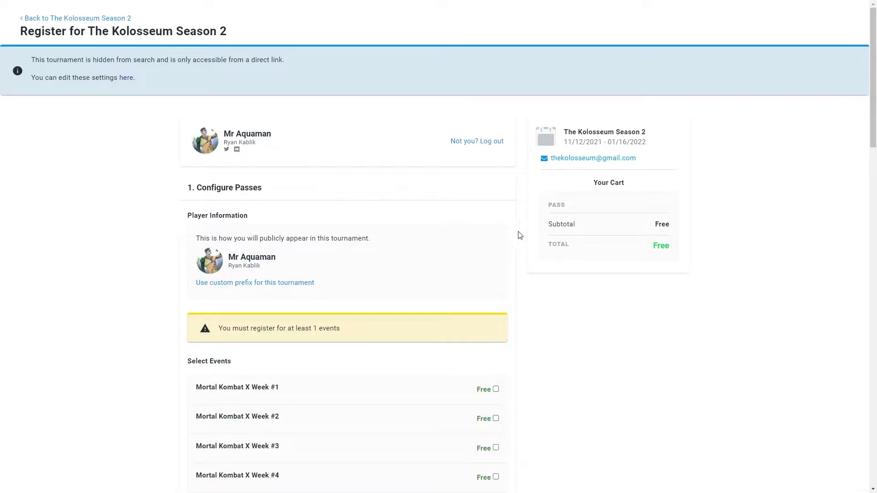
Try the custom sponsor prefix 'RM', then delete it again.
left_click(296, 283)
left_click(280, 298)
type("RM")
key("BackSpace")
key("BackSpace")
Sign up for Mortal Kombat X Week #1 and save the player's PSN ID for it.
scroll(557, 287, "down", 3)
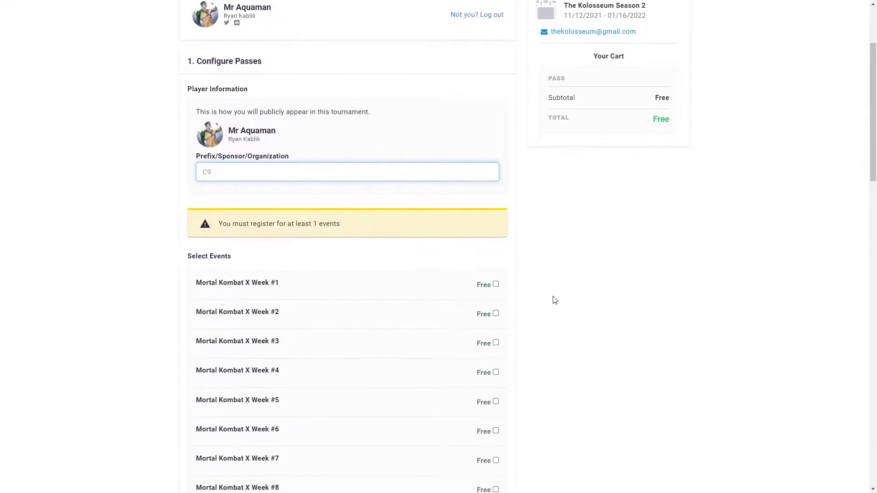
left_click(495, 274)
left_click(352, 345)
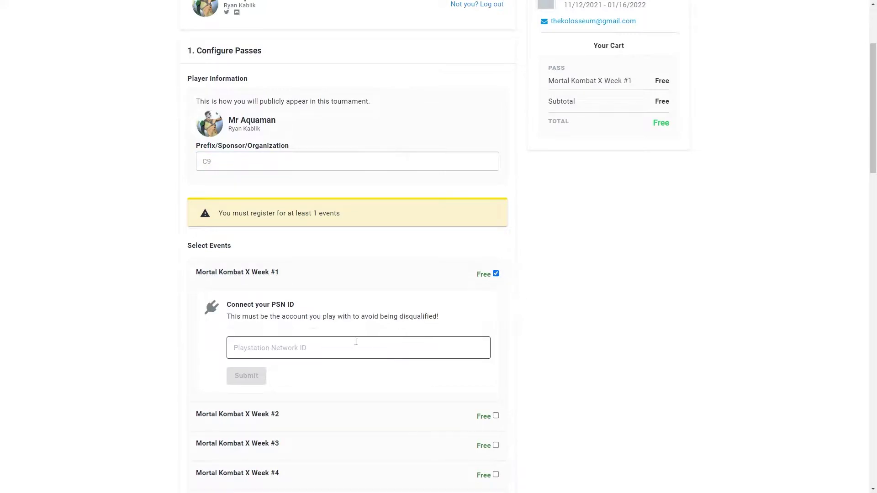
type("MrAquaman")
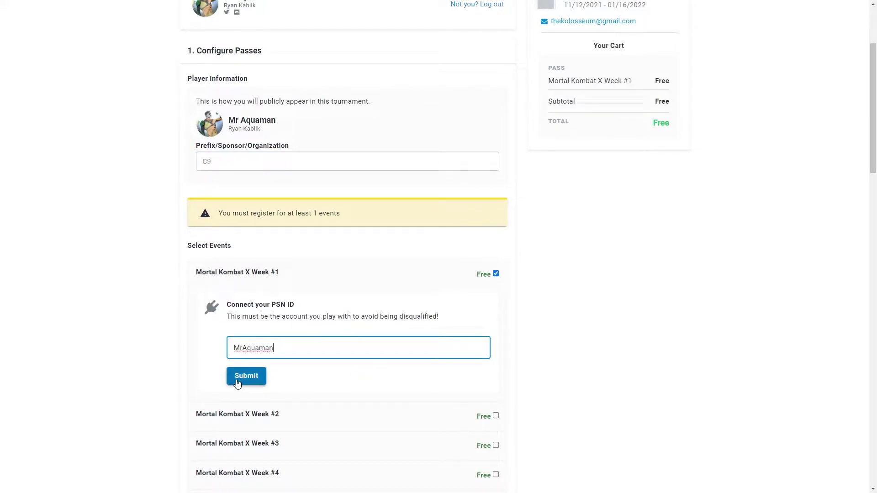
left_click(238, 379)
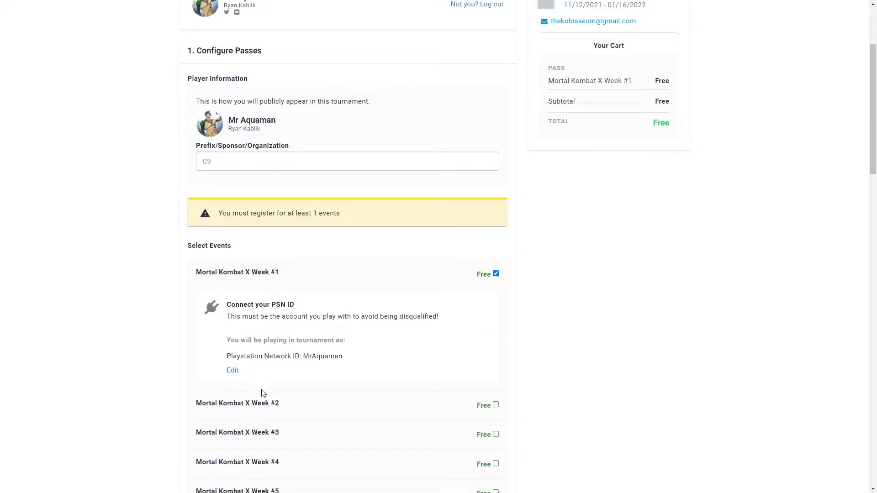
Sign up for Mortal Kombat X Week #2 and save the player's PSN ID for it.
scroll(522, 332, "down", 2)
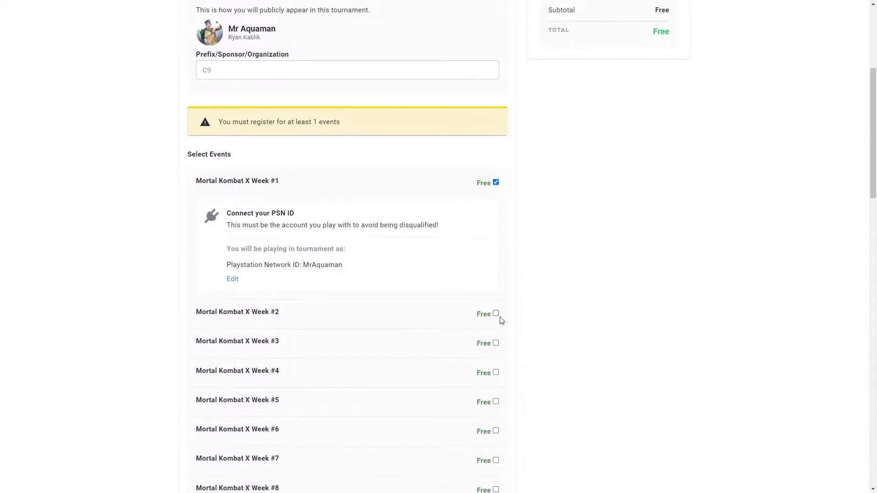
left_click(496, 313)
left_click(355, 393)
type("MrAquaman")
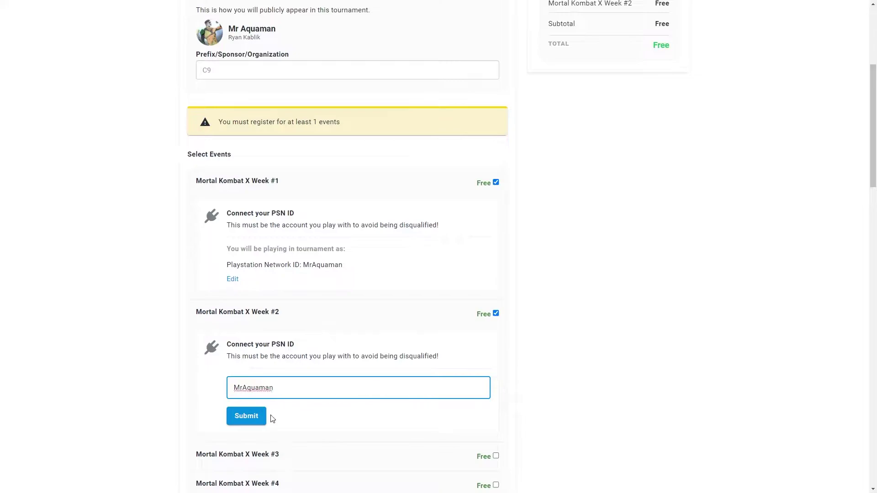
left_click(260, 416)
scroll(526, 296, "down", 10)
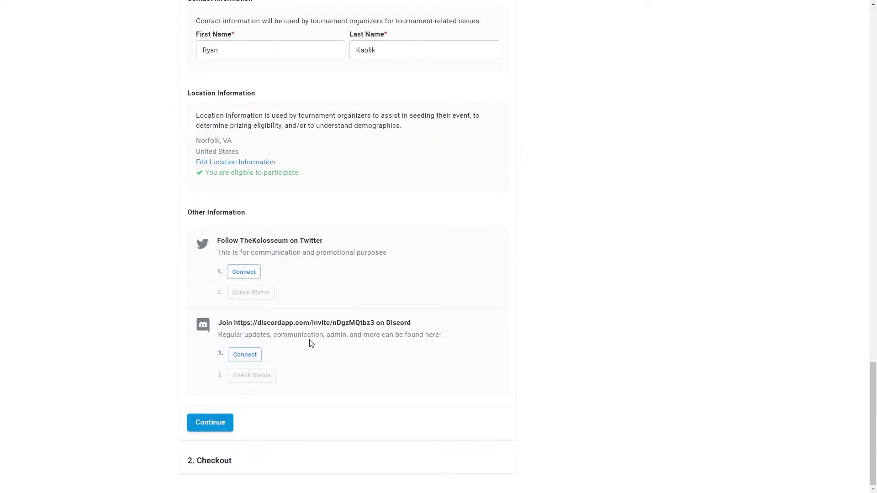
Connect Twitter to follow TheKolosseum, then link the Discord account.
left_click(244, 272)
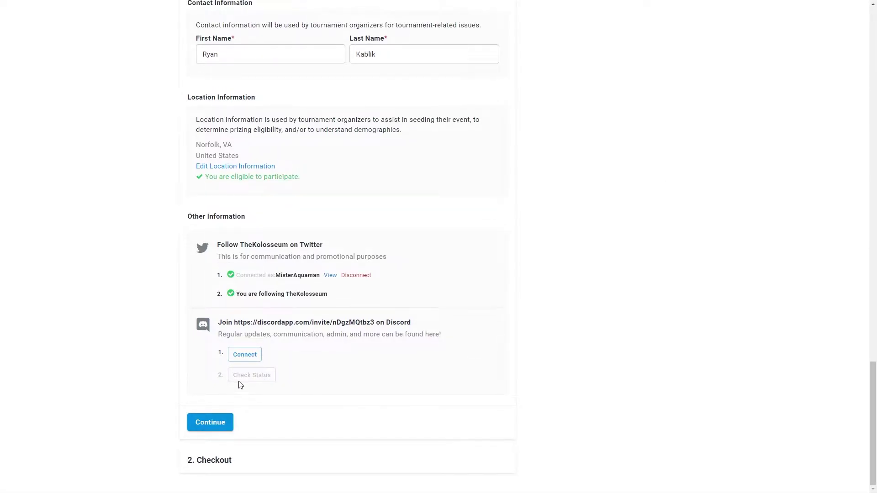
left_click(242, 356)
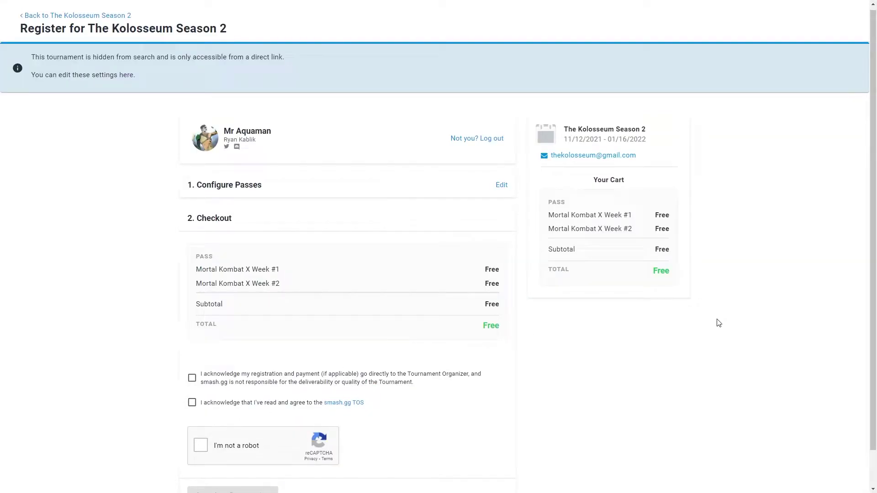
Accept the organizer acknowledgement and smash.gg terms, pass reCAPTCHA, and complete registration.
left_click(192, 378)
left_click(192, 403)
scroll(448, 372, "down", 1)
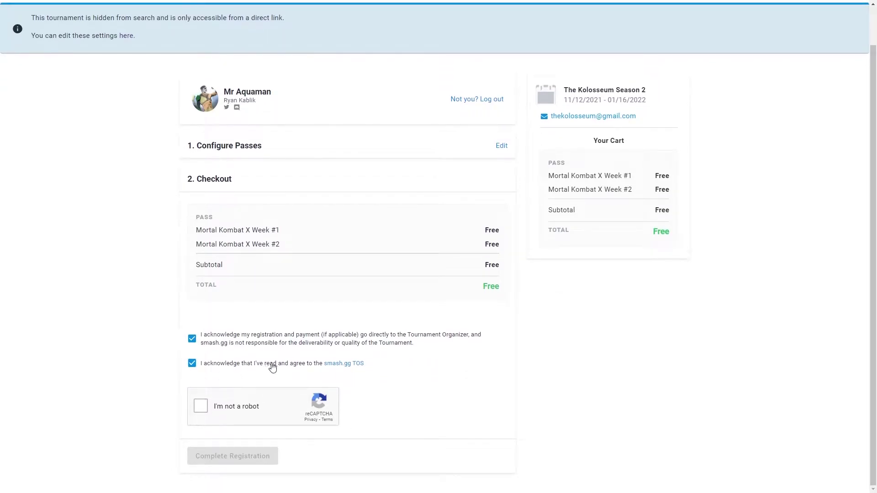
left_click(198, 409)
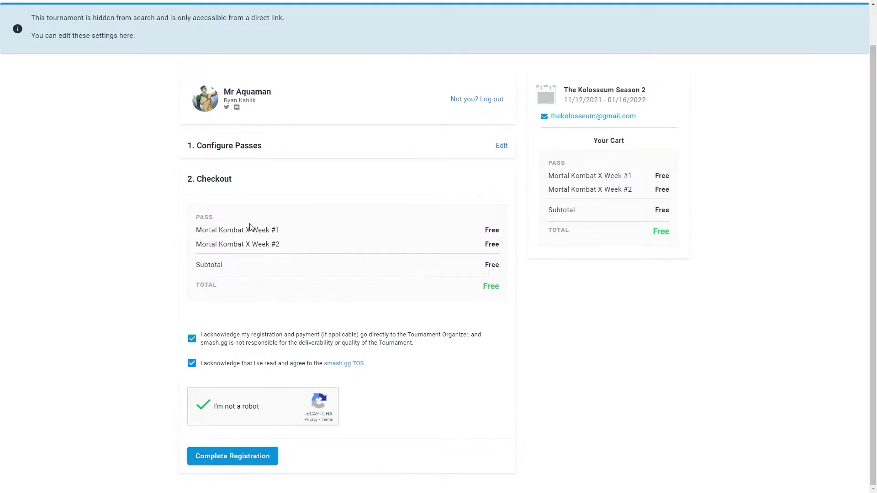
left_click(246, 458)
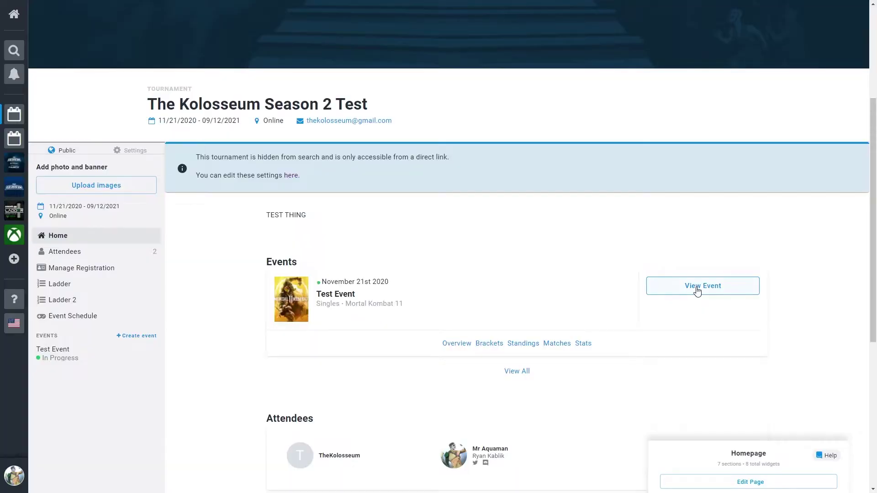
Review the registration details, then open the Test Event's ladder Bracket.
left_click(119, 272)
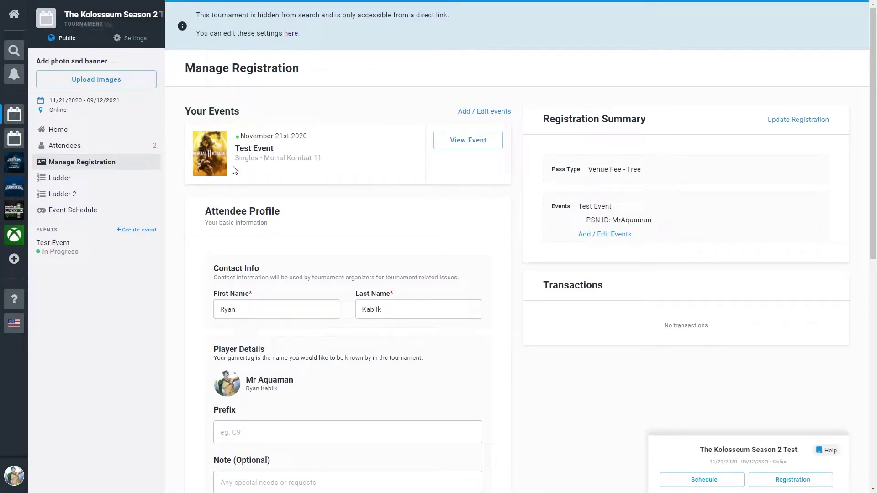
scroll(481, 184, "down", 10)
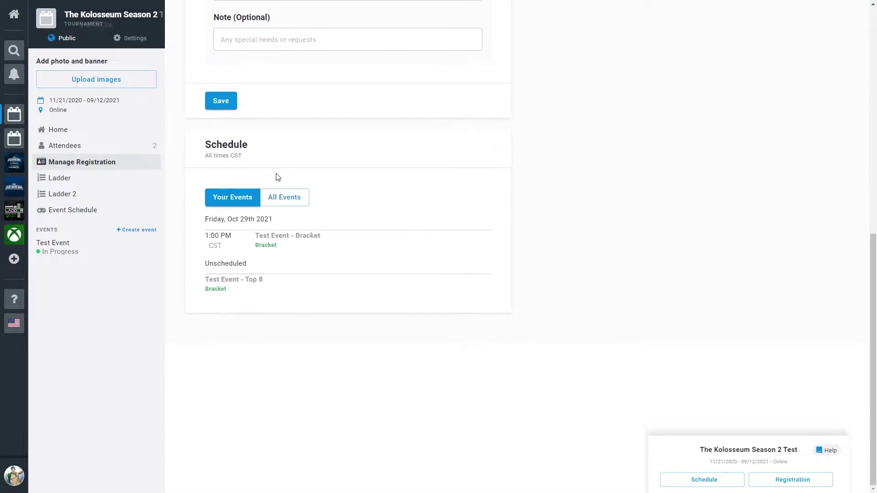
scroll(401, 209, "up", 10)
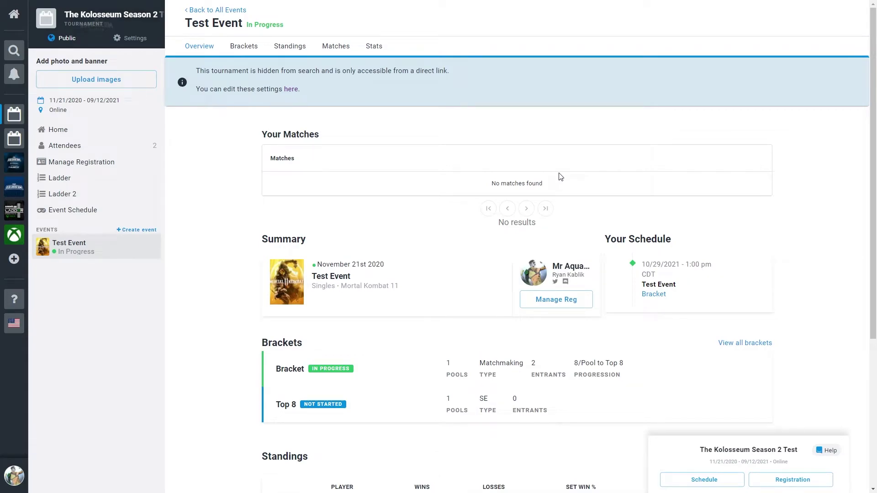
scroll(770, 203, "down", 2)
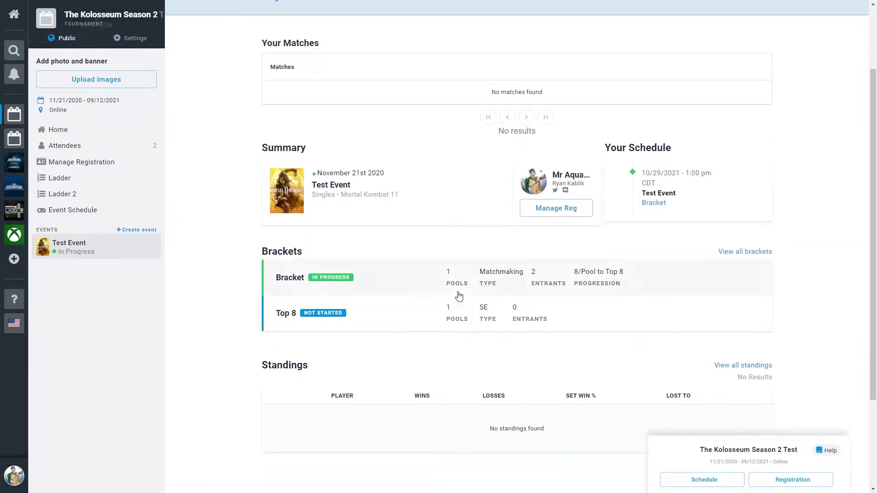
left_click(421, 294)
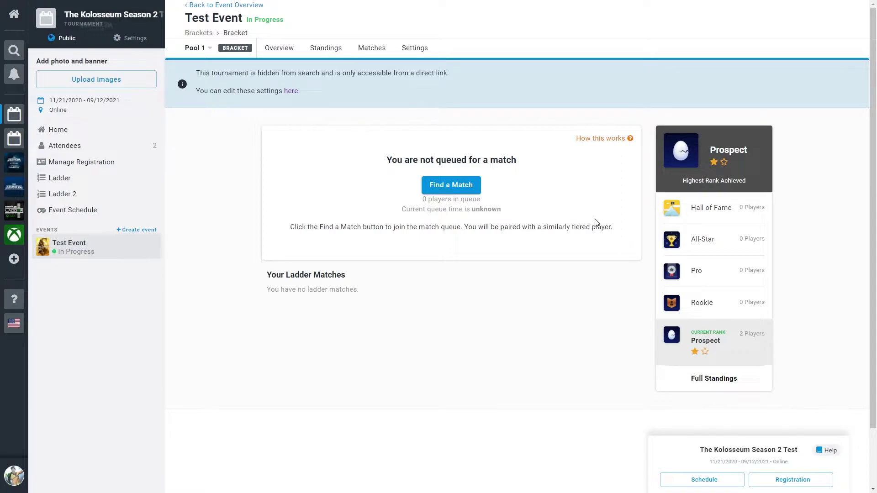
Find a ladder match, check in against TheKolosseum, and start the Round 1 set.
left_click(444, 191)
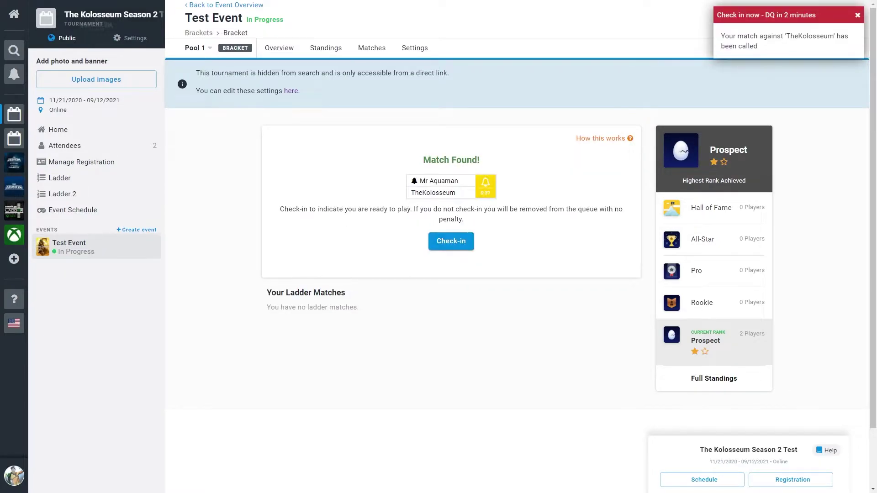
left_click(459, 247)
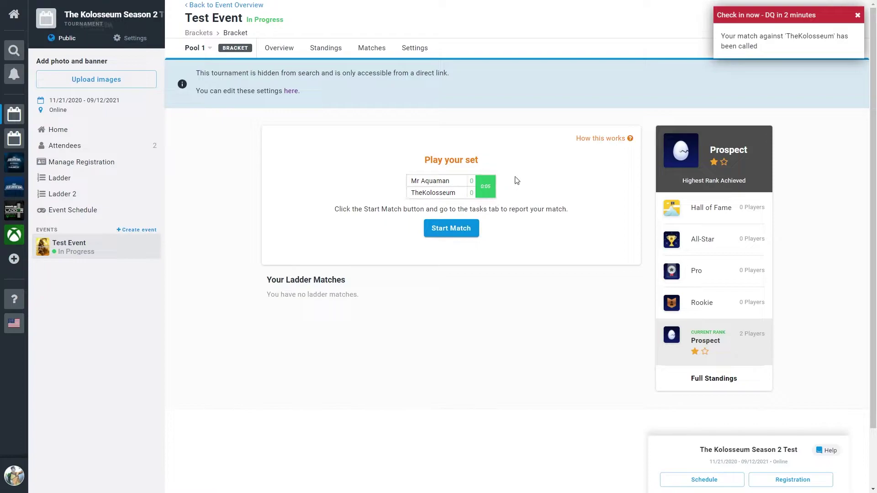
left_click(465, 238)
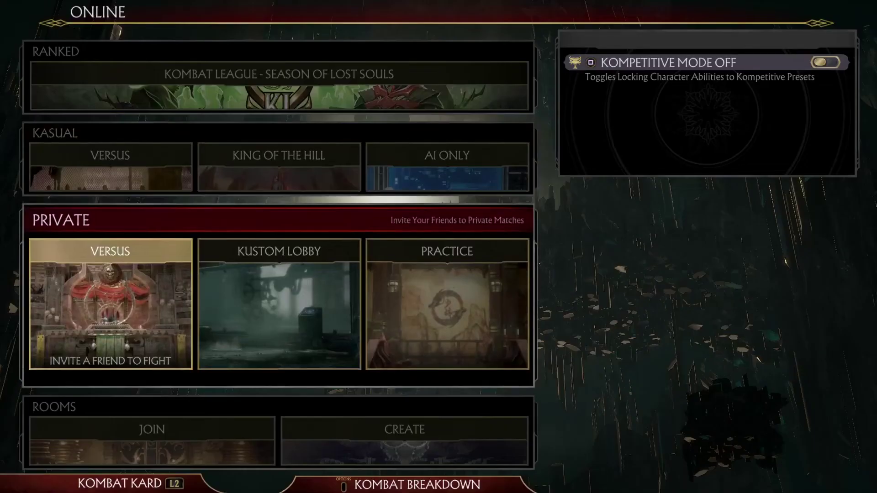
Enable Kompetitive Mode, create a private Versus match, and start spelling the opponent's ID in Invite search.
key("space")
key("Return")
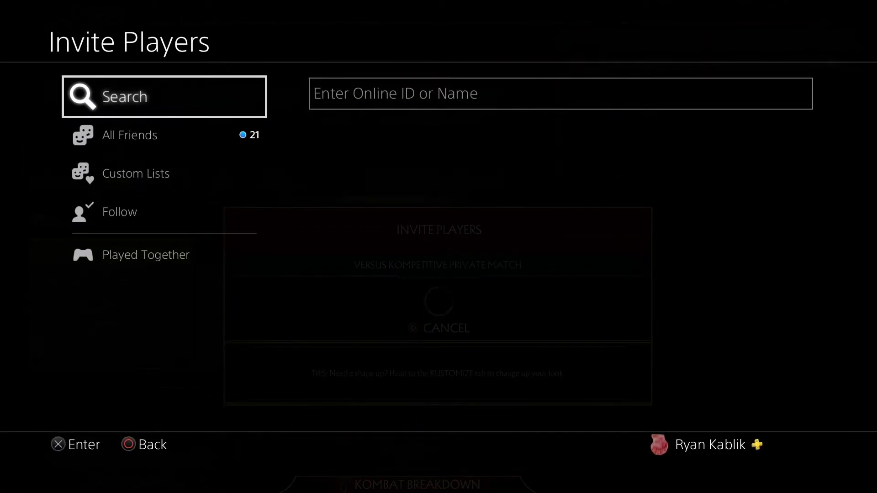
key("Return")
key("Right")
key("Right")
key("Down")
type("M")
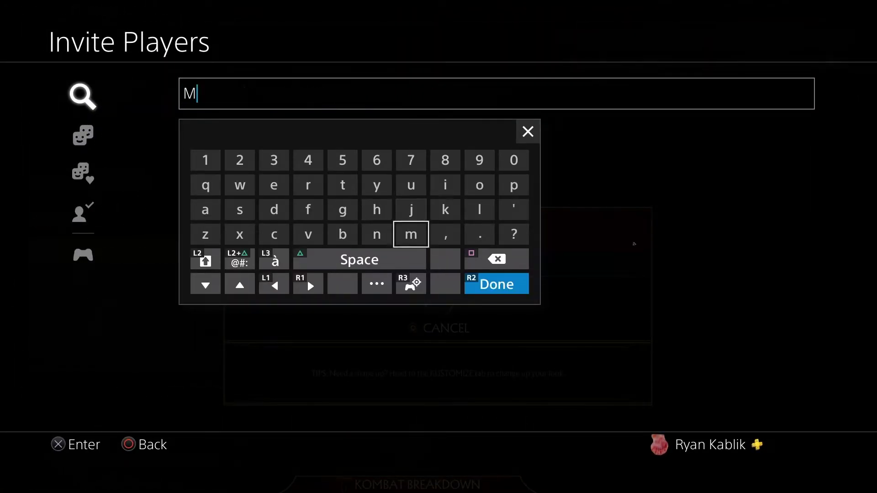
key("Up")
key("Up")
key("Left")
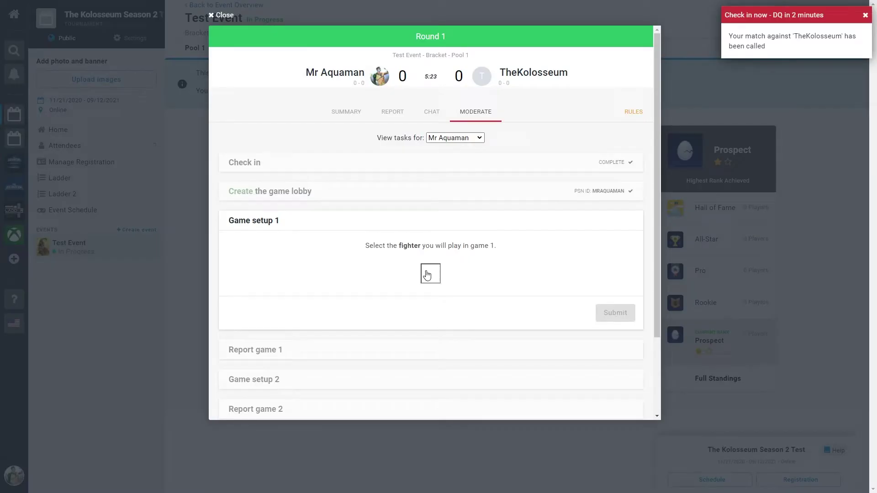
Submit Cetrion as the game 1 fighter and mark the player as game 1 winner.
left_click(427, 274)
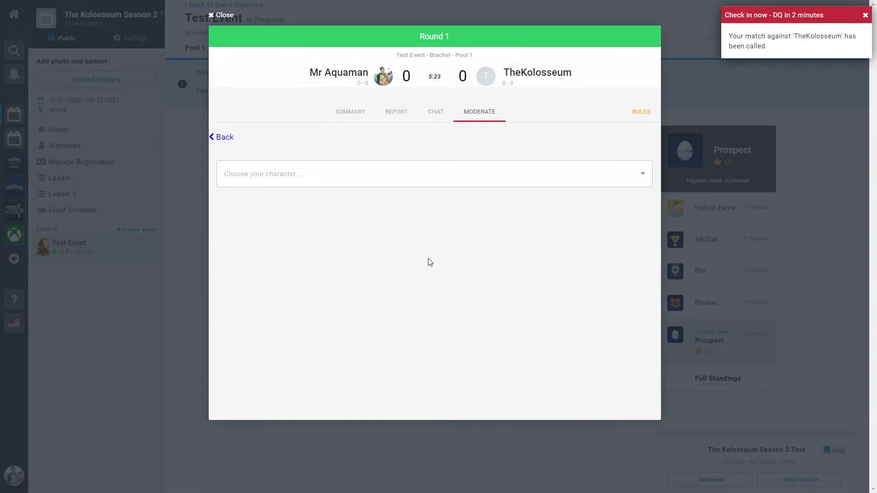
left_click(355, 180)
left_click(321, 255)
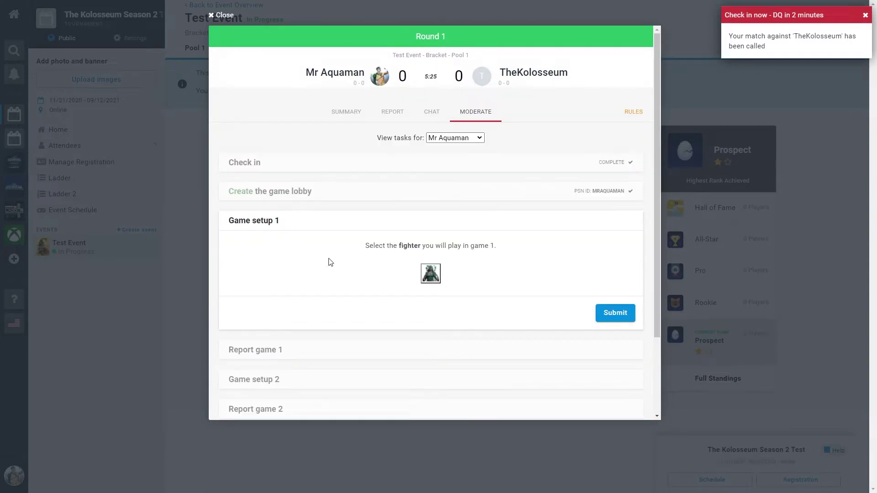
left_click(621, 314)
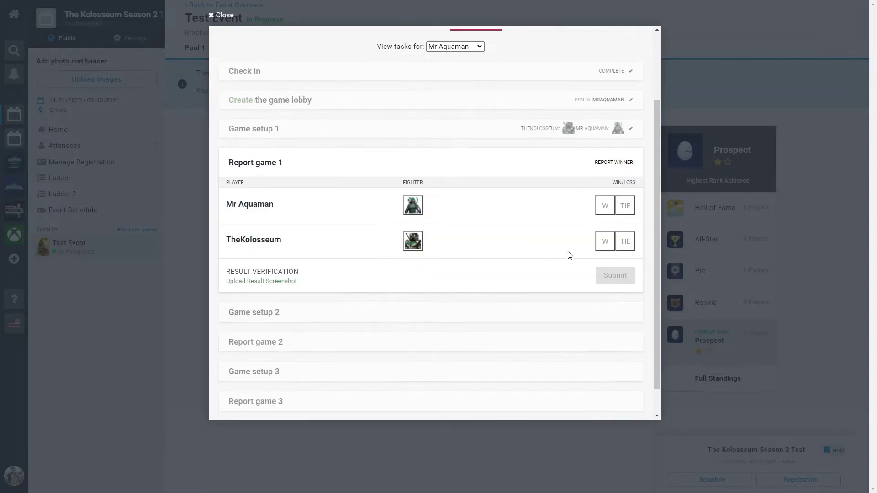
left_click(605, 205)
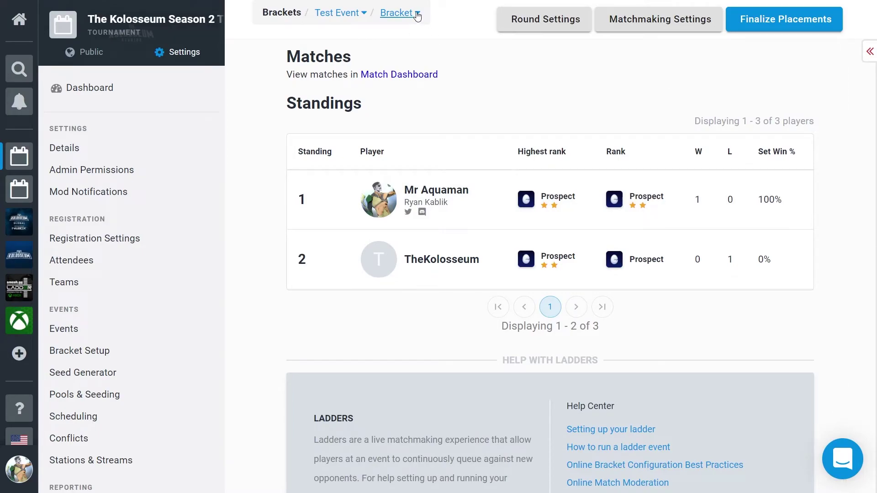
Switch the bracket breadcrumb dropdown to the Top 8 bracket.
left_click(415, 14)
left_click(370, 51)
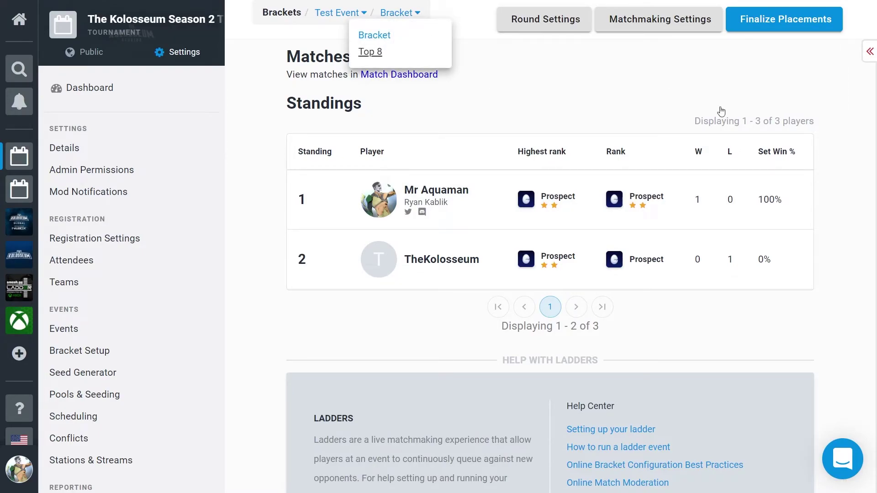